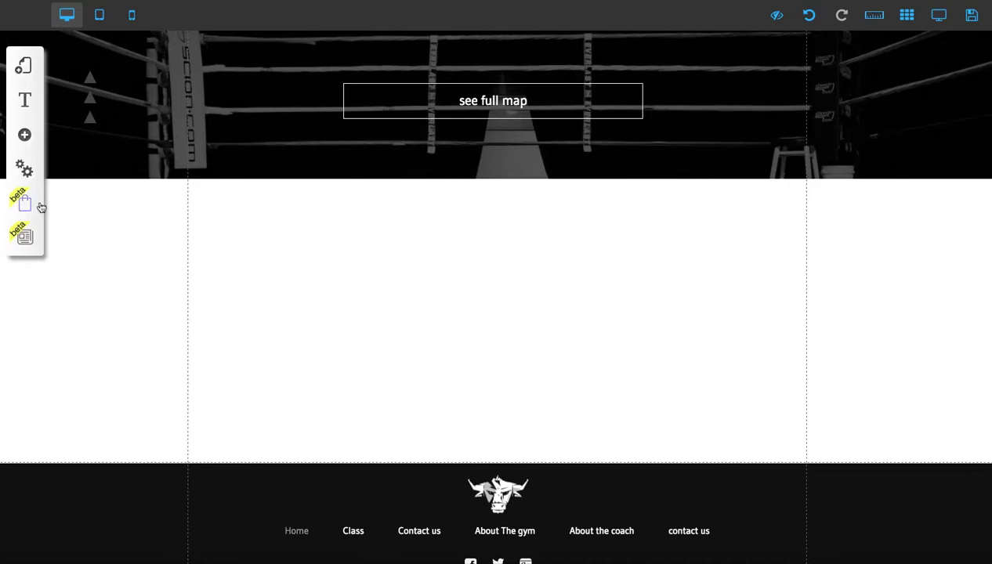
# Step: Insert the basic Contact form with First Name, E-mail, Subject, message and Submit below the map banner
pyautogui.click(29, 135)
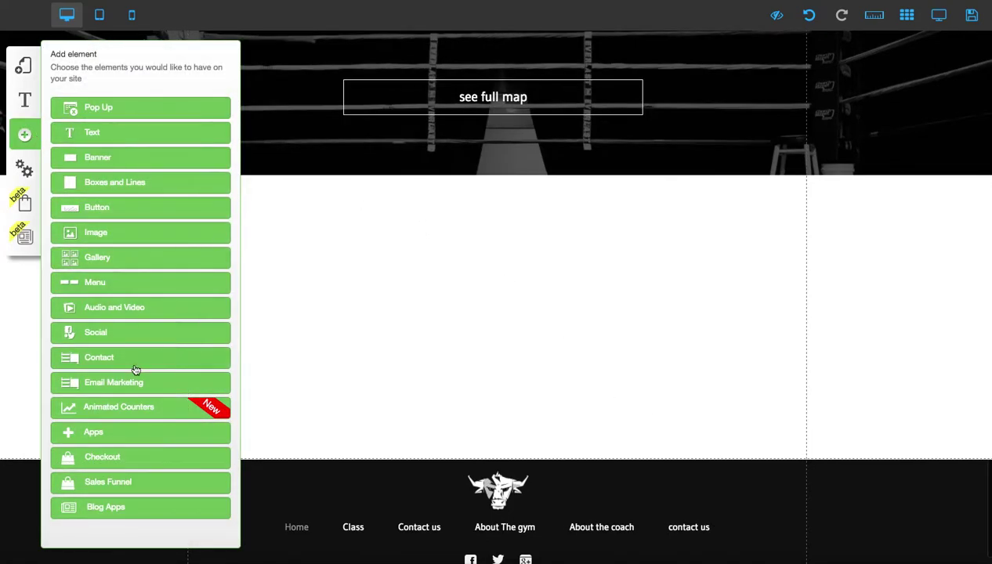
pyautogui.click(139, 361)
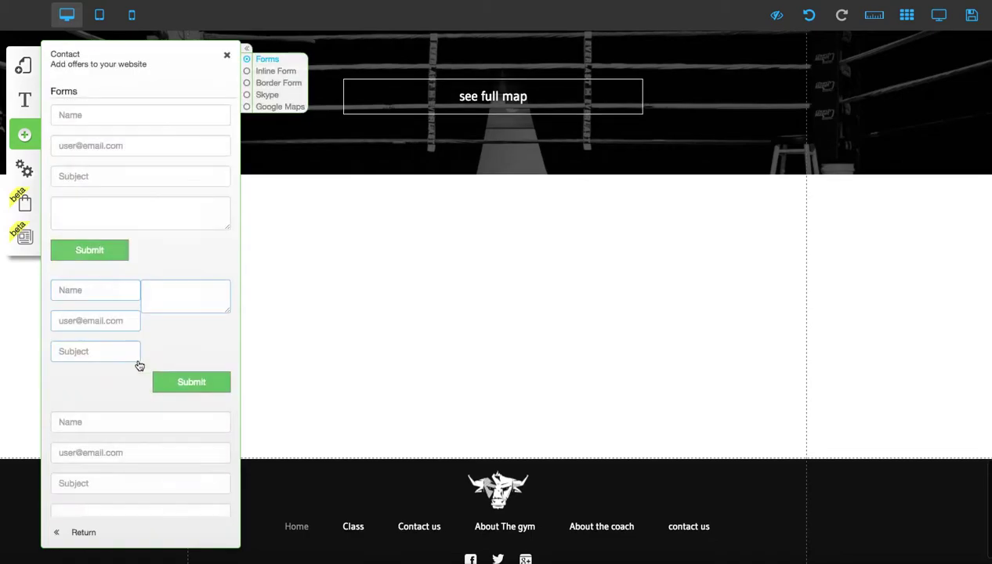
pyautogui.click(131, 175)
# Step: Move the contact form to the left column guide and stretch it to the right guide
pyautogui.click(226, 58)
pyautogui.moveTo(380, 238); pyautogui.dragTo(332, 275)
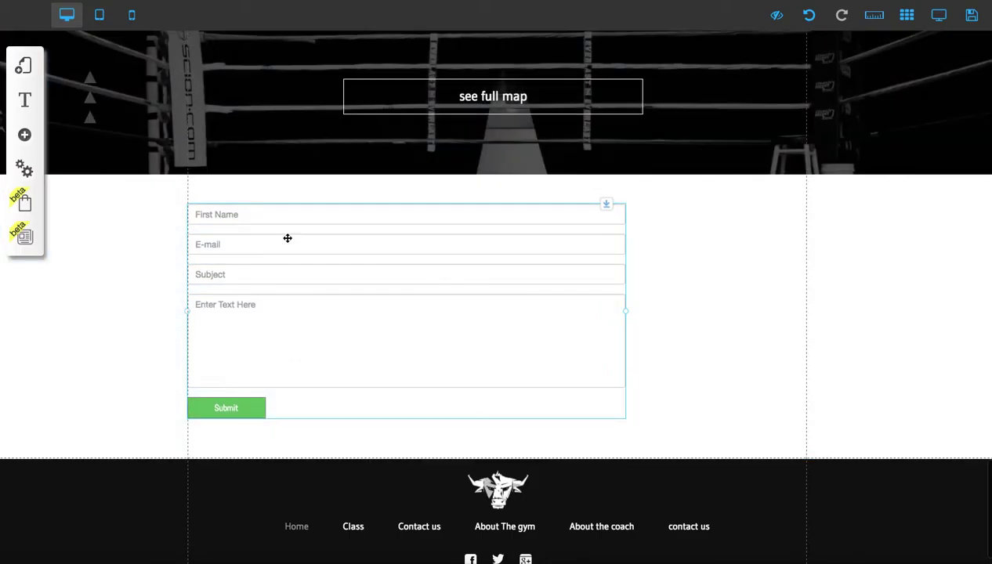
pyautogui.moveTo(626, 314); pyautogui.dragTo(809, 315)
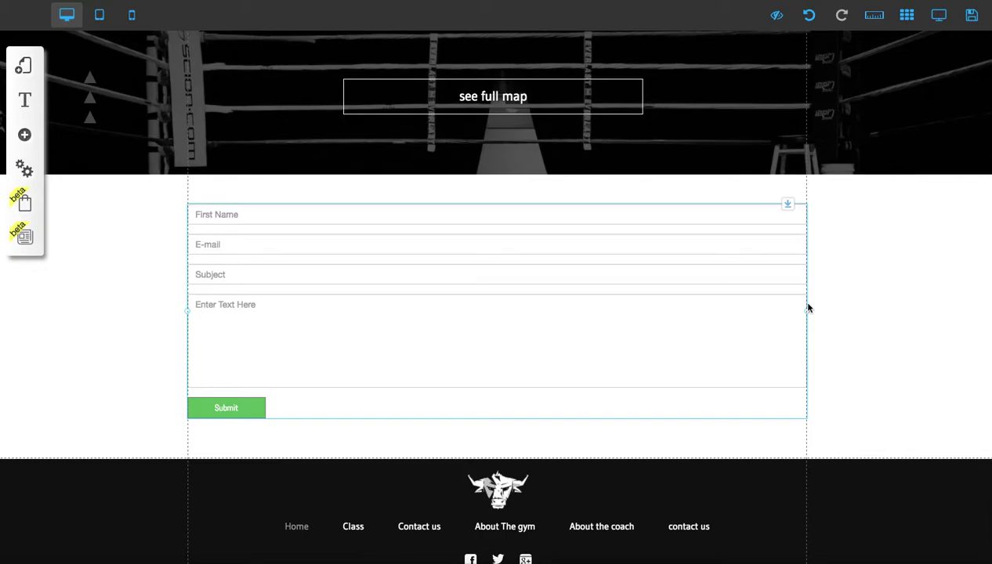
# Step: Open the contact form's Configure dialog and edit its received-email response settings
pyautogui.click(838, 270)
pyautogui.click(332, 269)
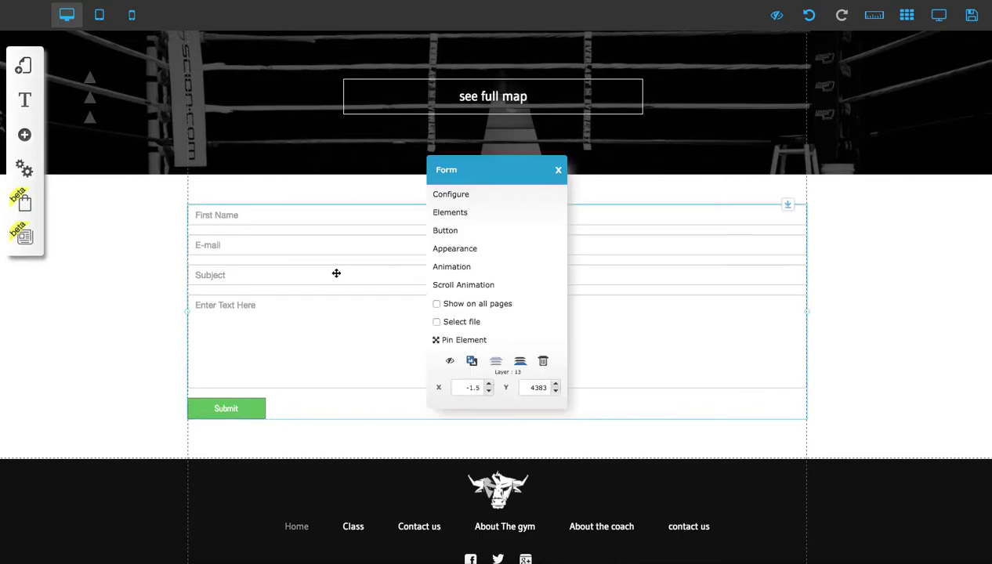
pyautogui.click(453, 196)
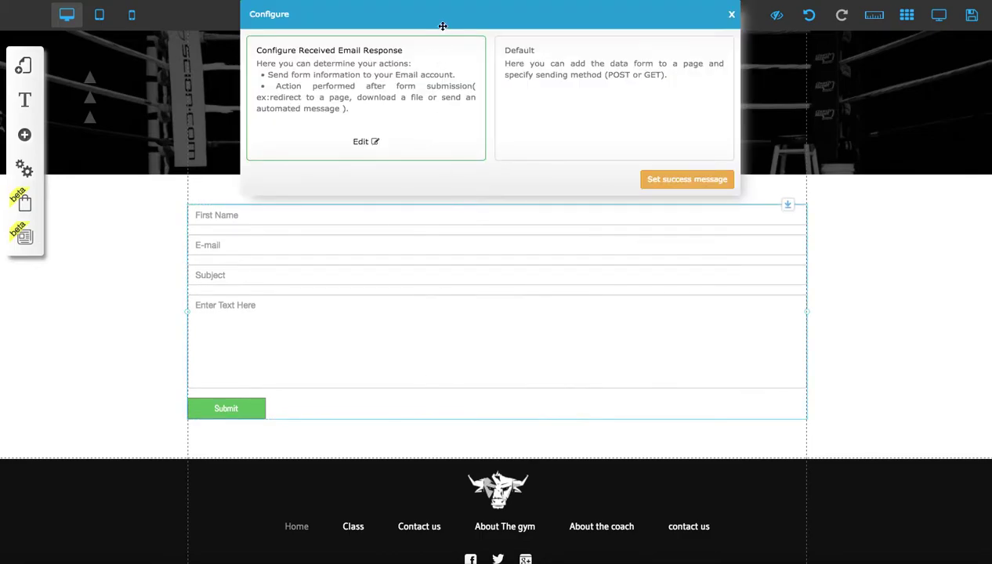
pyautogui.moveTo(470, 255); pyautogui.dragTo(470, 245)
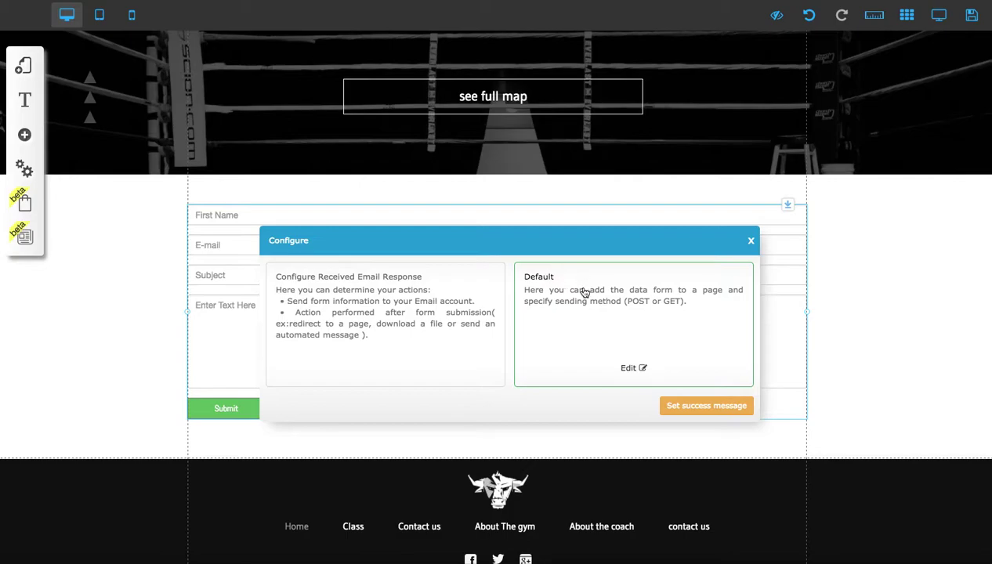
pyautogui.moveTo(397, 301)
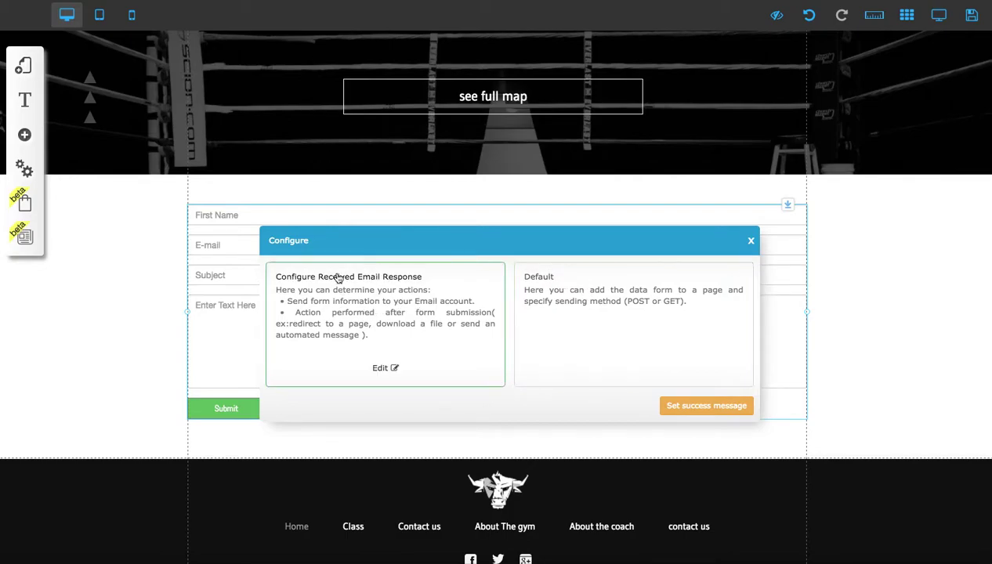
pyautogui.moveTo(405, 250); pyautogui.dragTo(429, 236)
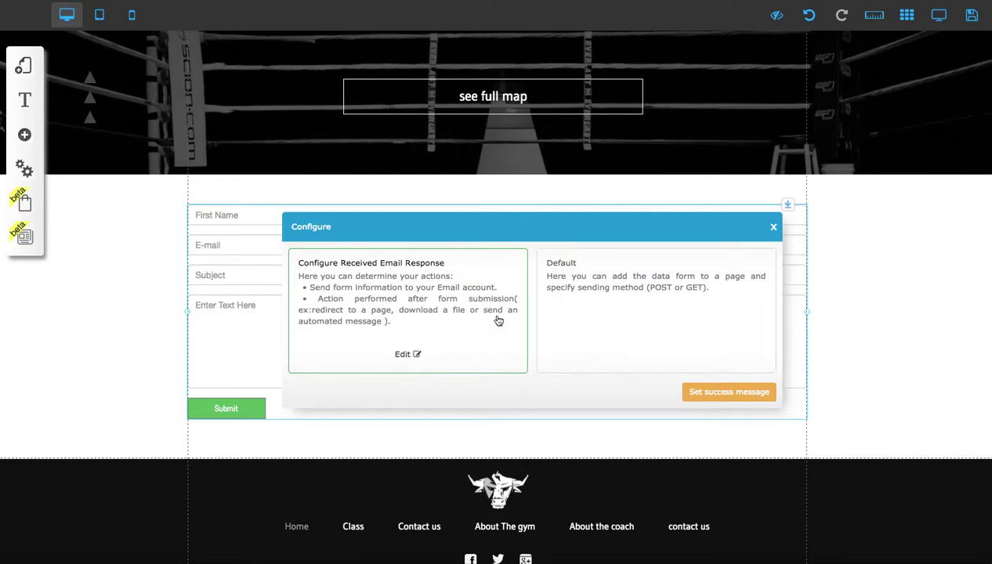
pyautogui.click(418, 357)
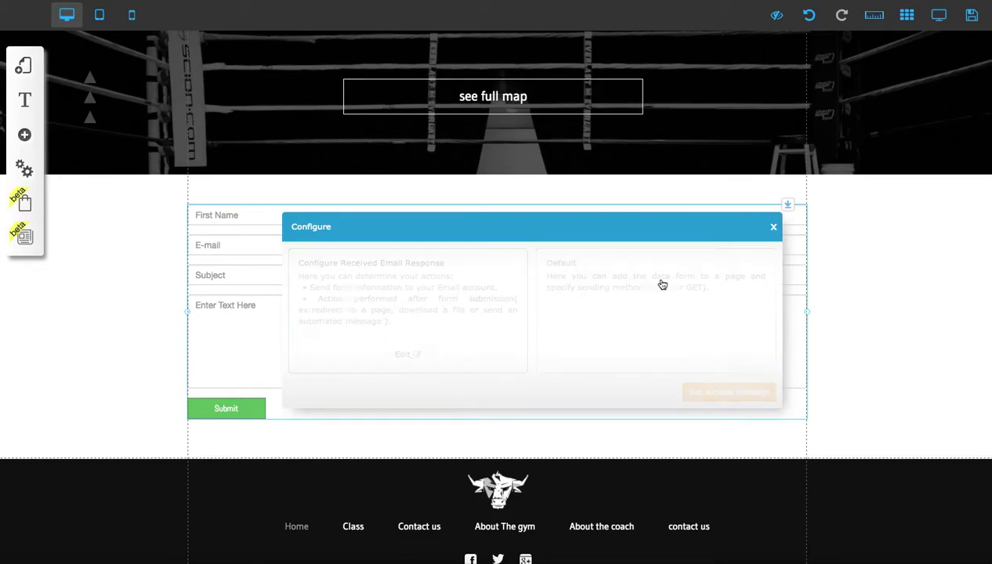
# Step: Set My Email to the site owner's e-mail address from the suggestions
pyautogui.moveTo(403, 14); pyautogui.dragTo(507, 167)
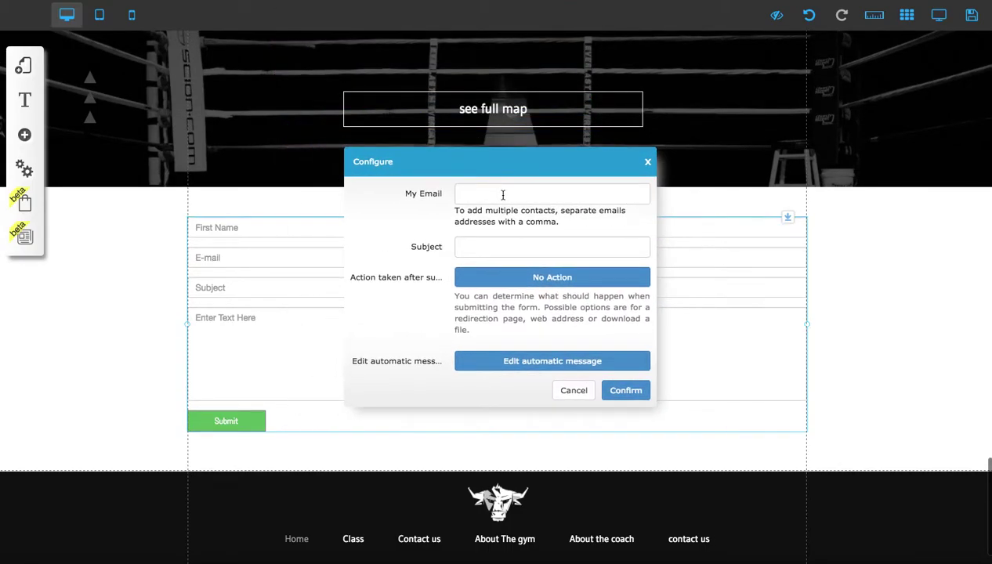
pyautogui.click(503, 195)
pyautogui.write('you')
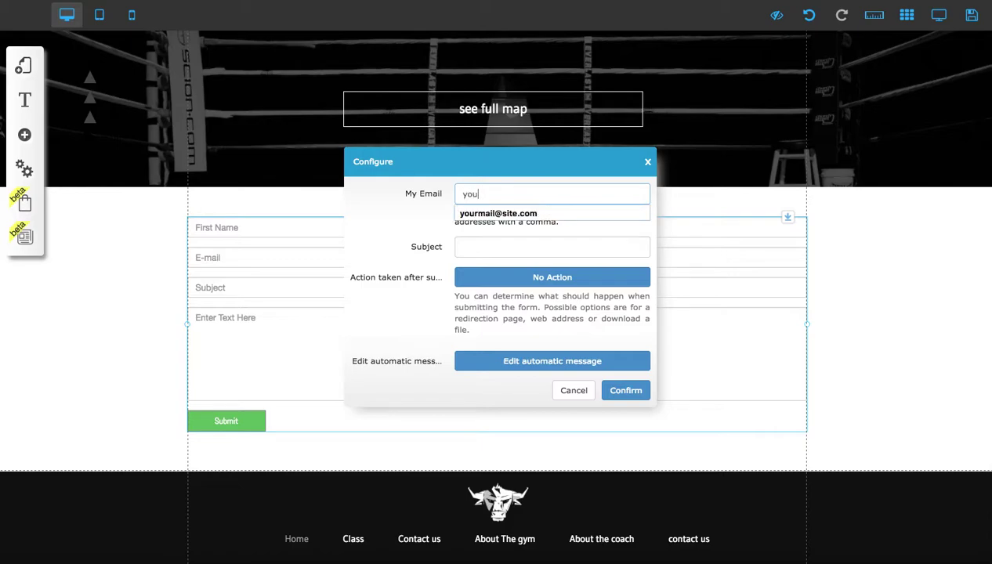
pyautogui.press('Down')
pyautogui.press('Return')
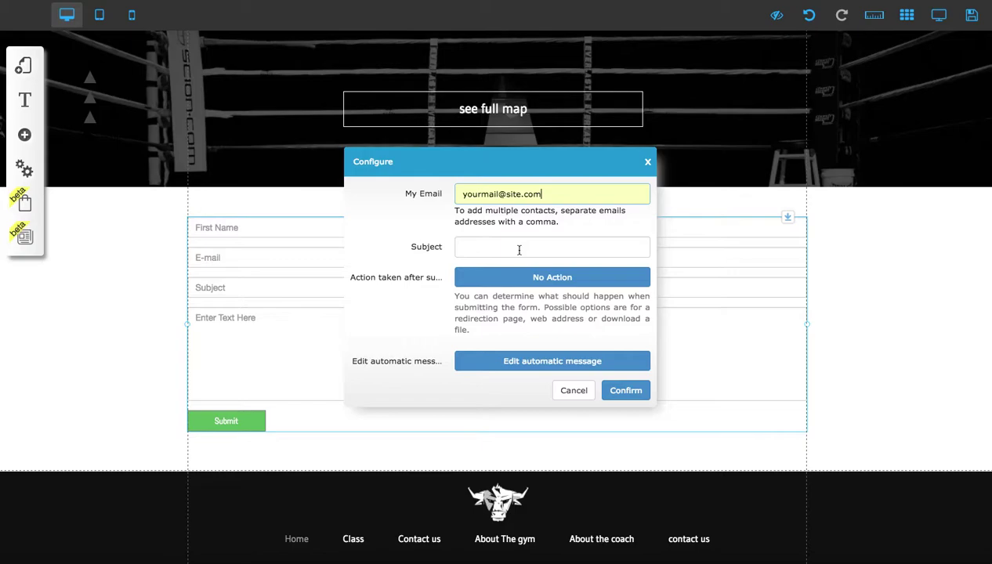
# Step: Set the email Subject to 'Fight Class Inquiry'
pyautogui.click(465, 246)
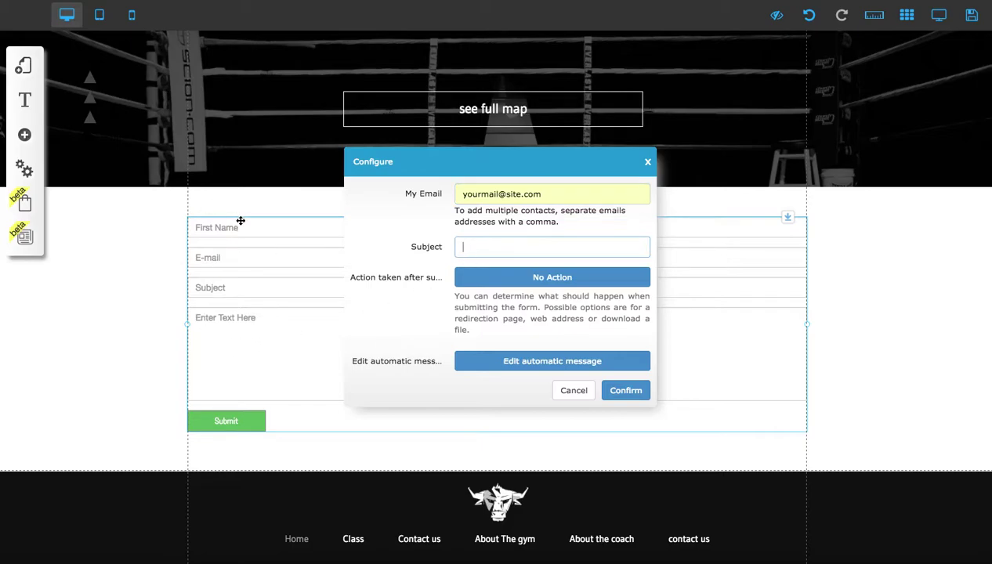
pyautogui.click(496, 246)
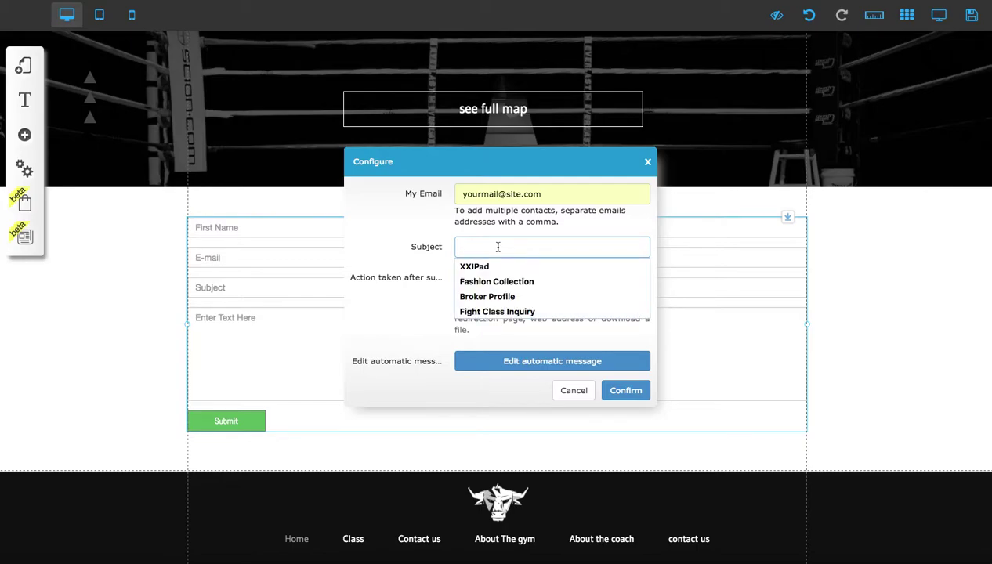
pyautogui.click(509, 310)
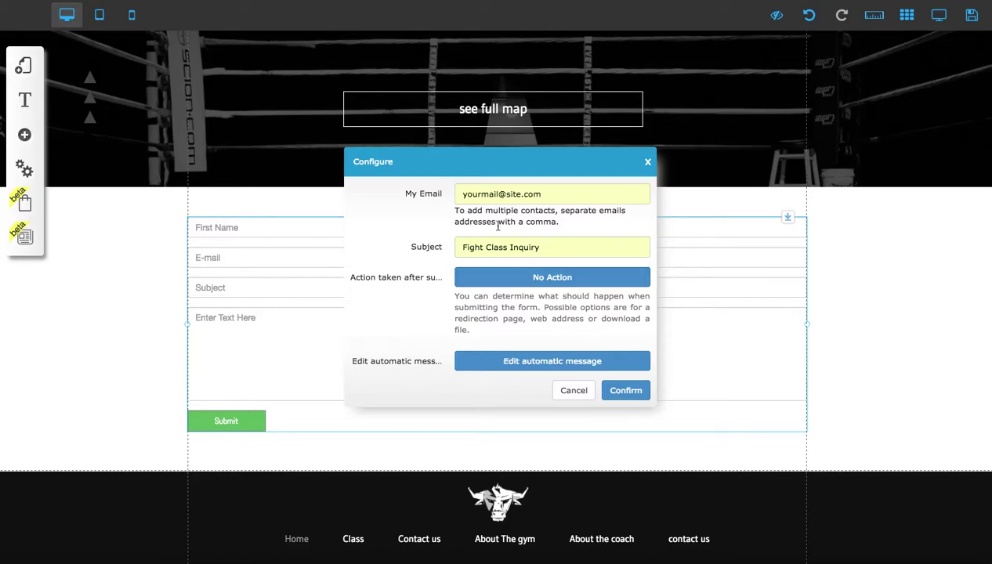
pyautogui.moveTo(458, 248); pyautogui.dragTo(543, 251)
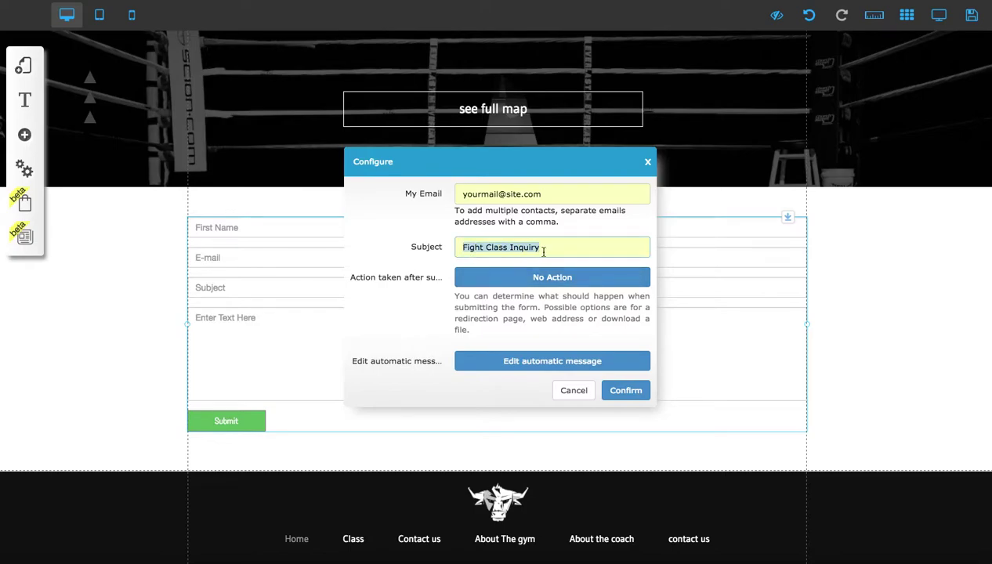
pyautogui.click(551, 194)
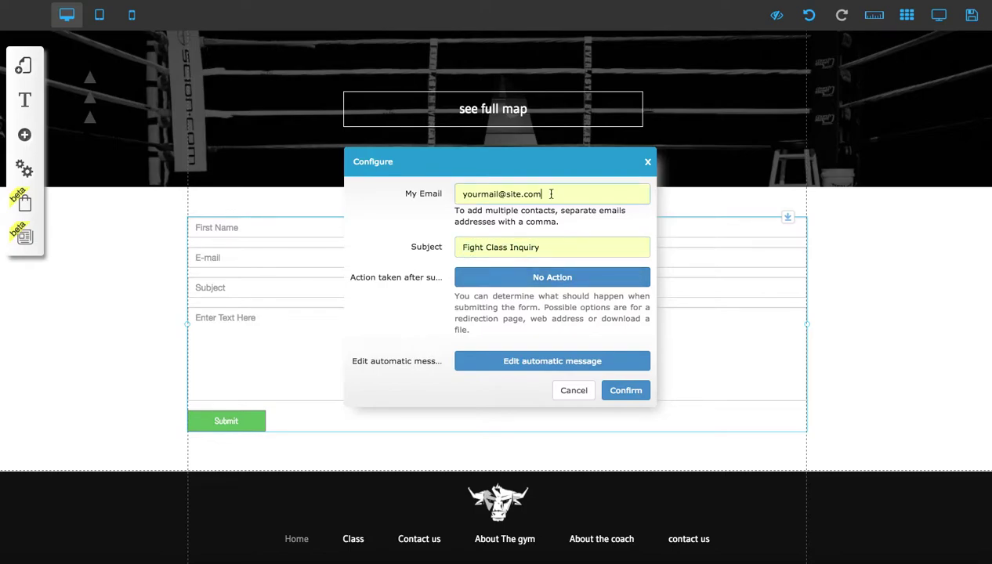
pyautogui.click(413, 211)
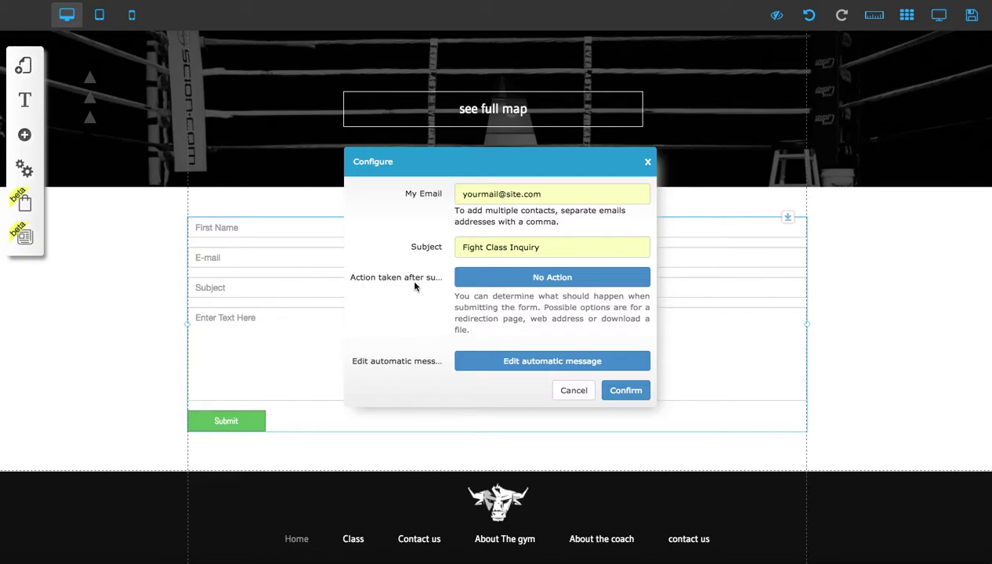
# Step: Dismiss the after-submit Link choices so the Action stays No Action
pyautogui.click(530, 281)
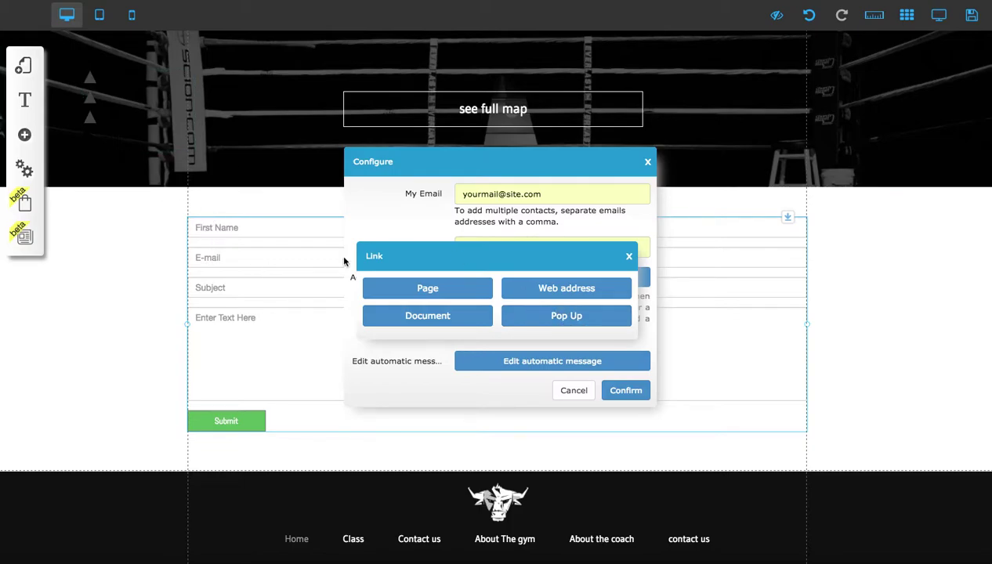
pyautogui.moveTo(548, 260); pyautogui.dragTo(453, 254)
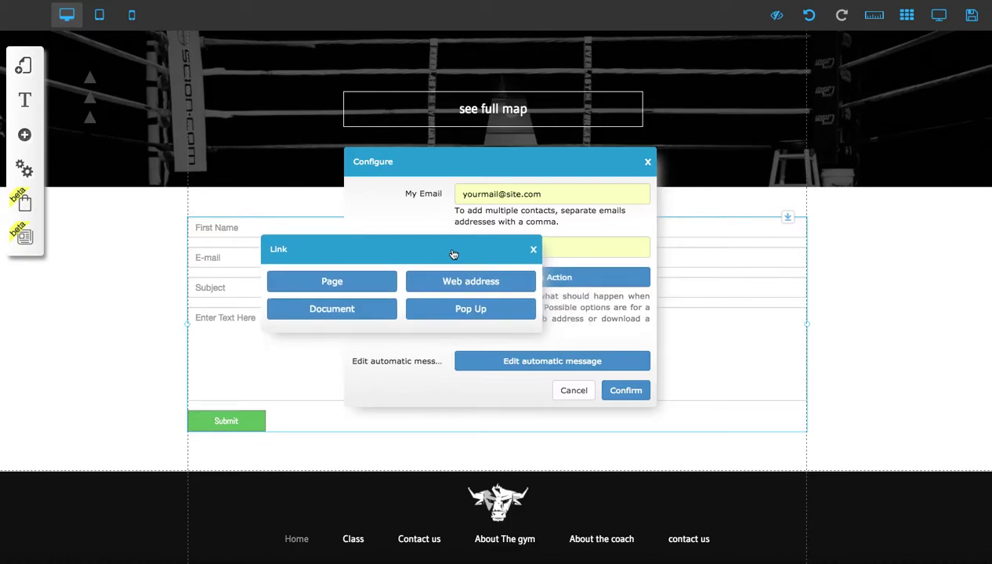
pyautogui.click(533, 249)
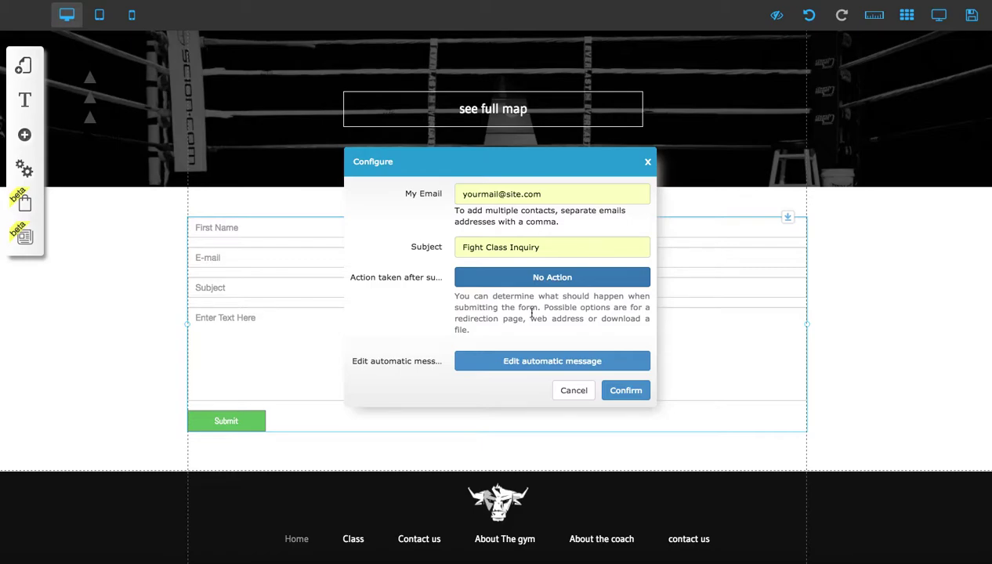
# Step: Save an EMAIL auto-reply thanking the submitter and promising a reply within 24 to 48 hours
pyautogui.scroll(2, 531, 313)
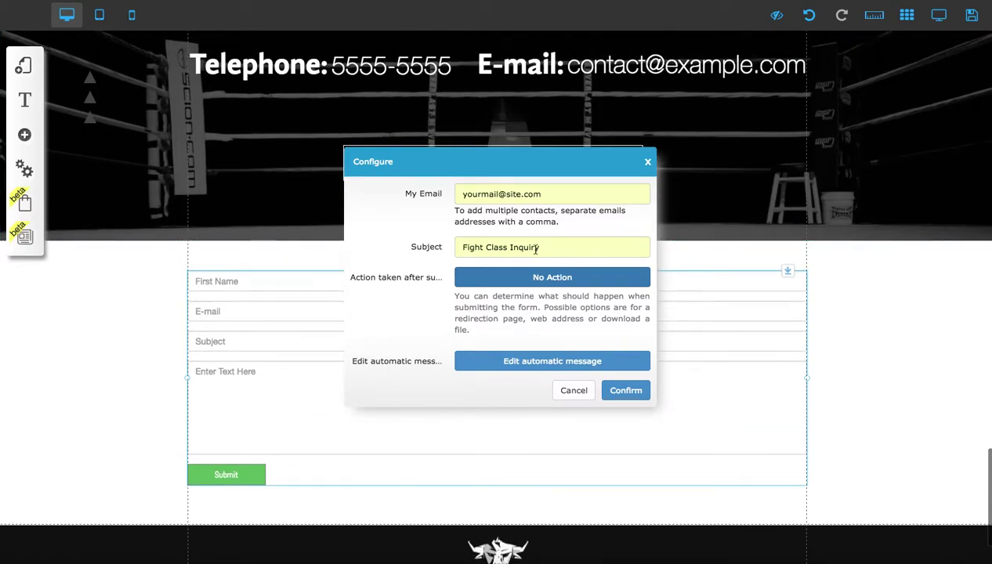
pyautogui.scroll(-1, 537, 248)
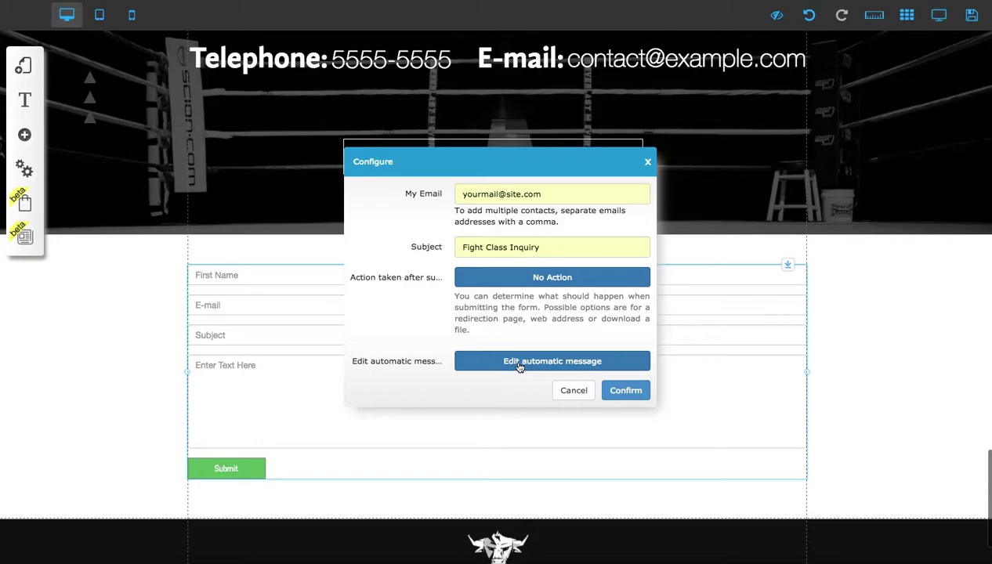
pyautogui.click(519, 361)
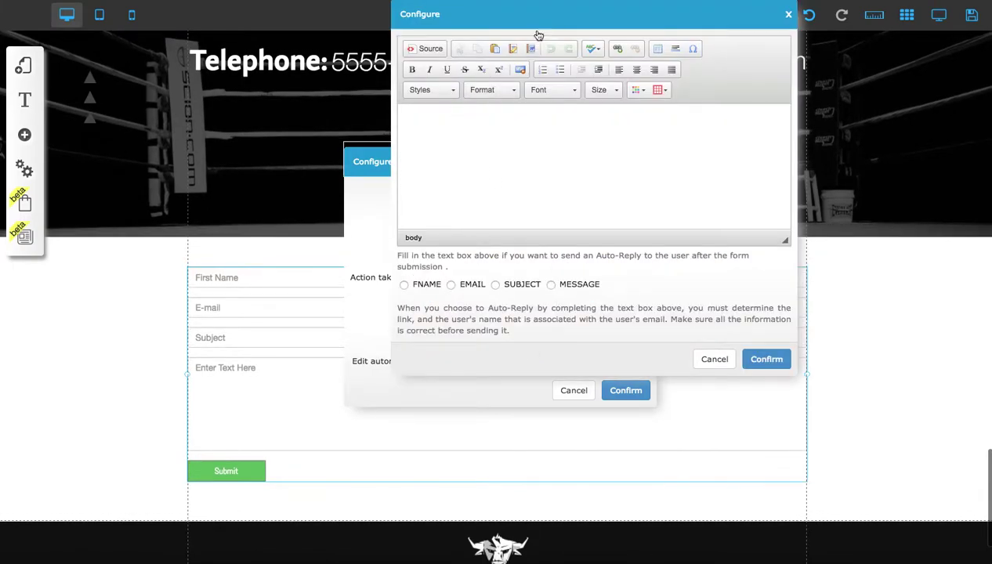
pyautogui.moveTo(553, 16); pyautogui.dragTo(528, 103)
pyautogui.click(420, 375)
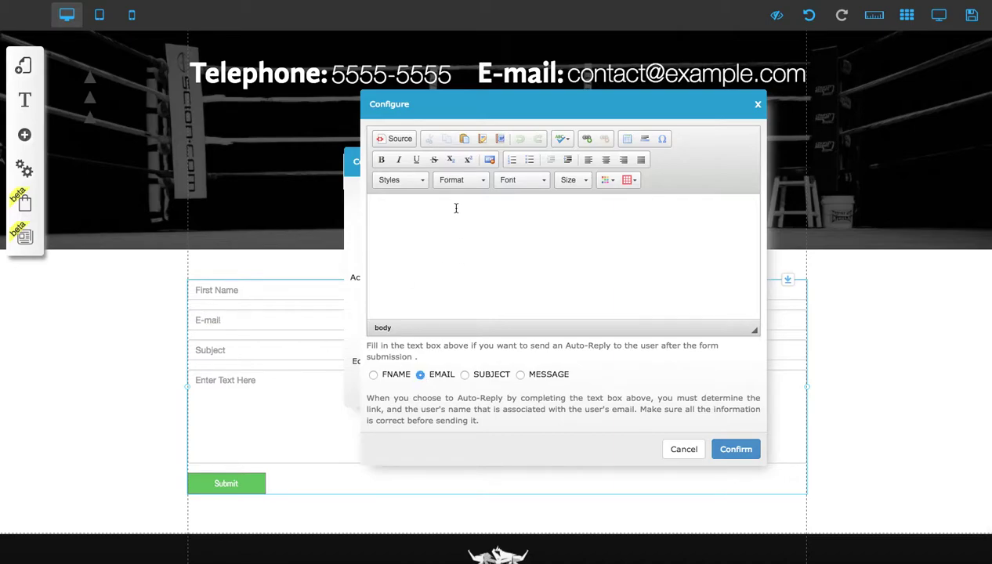
pyautogui.write('Tha')
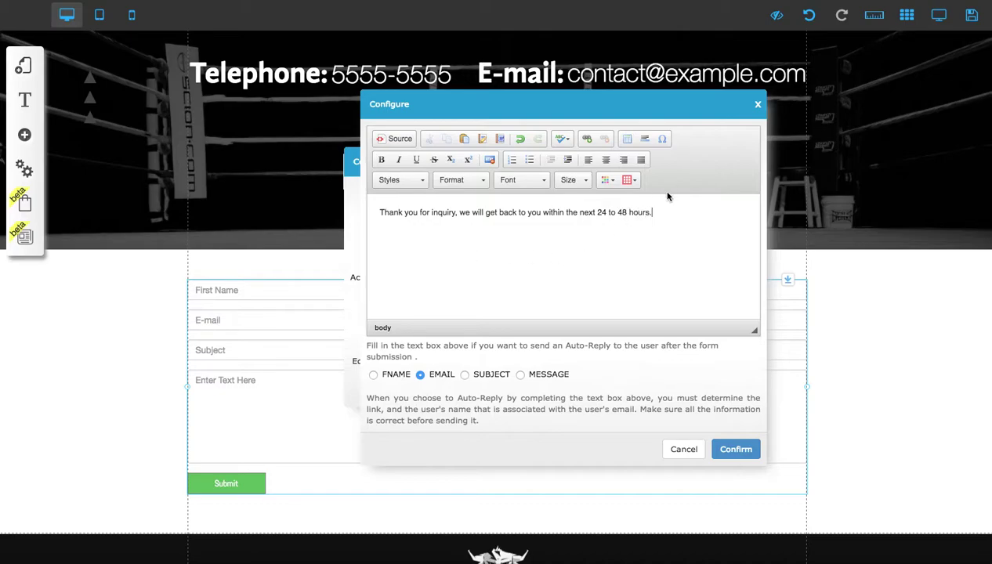
pyautogui.moveTo(653, 211); pyautogui.dragTo(378, 213)
pyautogui.hotkey('ctrl', 'c')
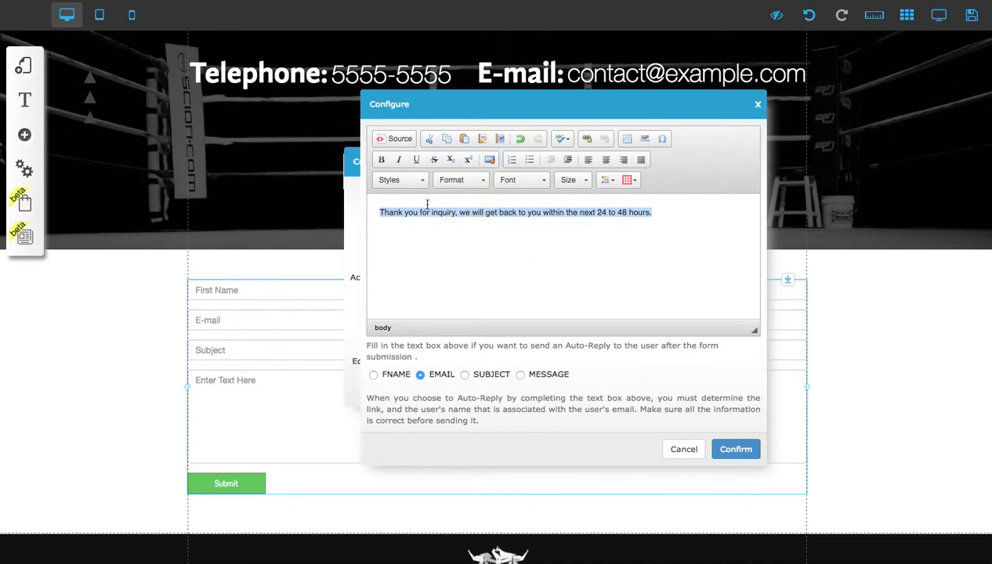
pyautogui.click(689, 225)
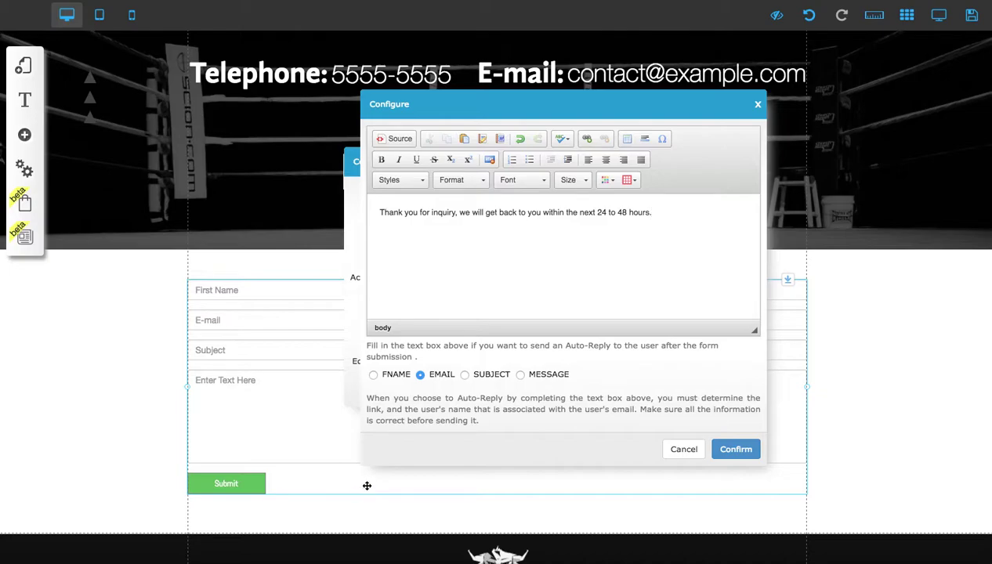
pyautogui.click(736, 450)
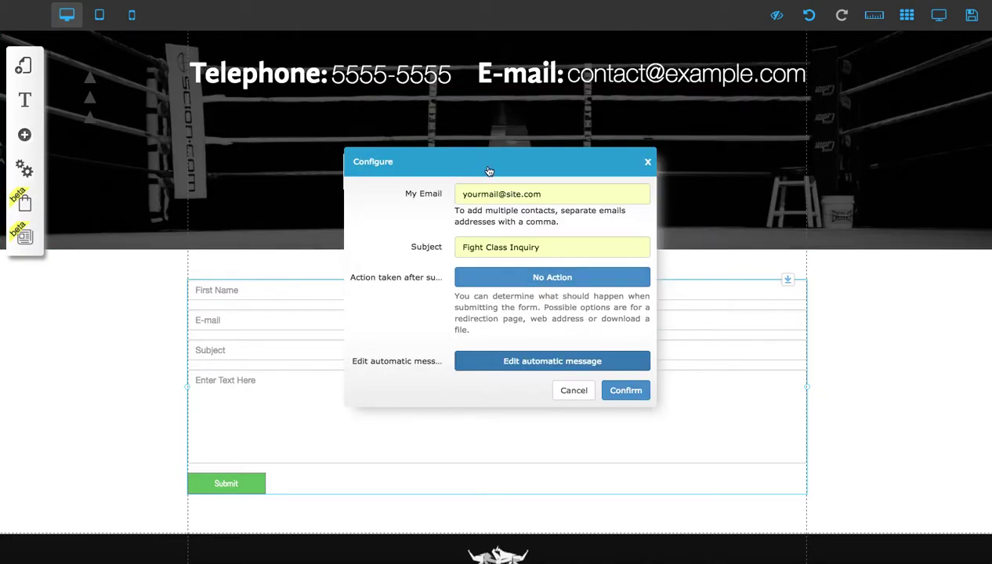
# Step: Confirm the form's received-email settings
pyautogui.moveTo(488, 171); pyautogui.dragTo(481, 181)
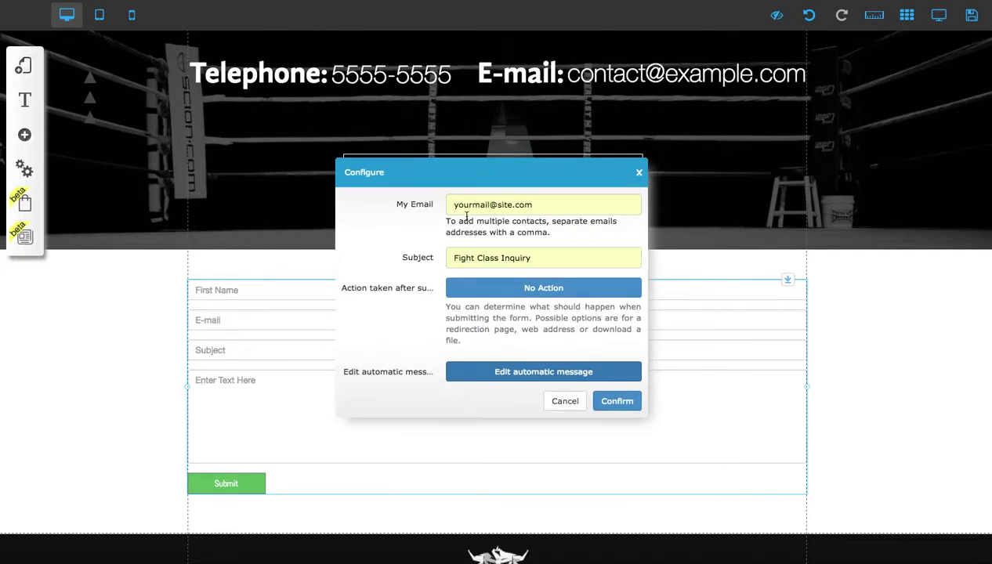
pyautogui.click(616, 400)
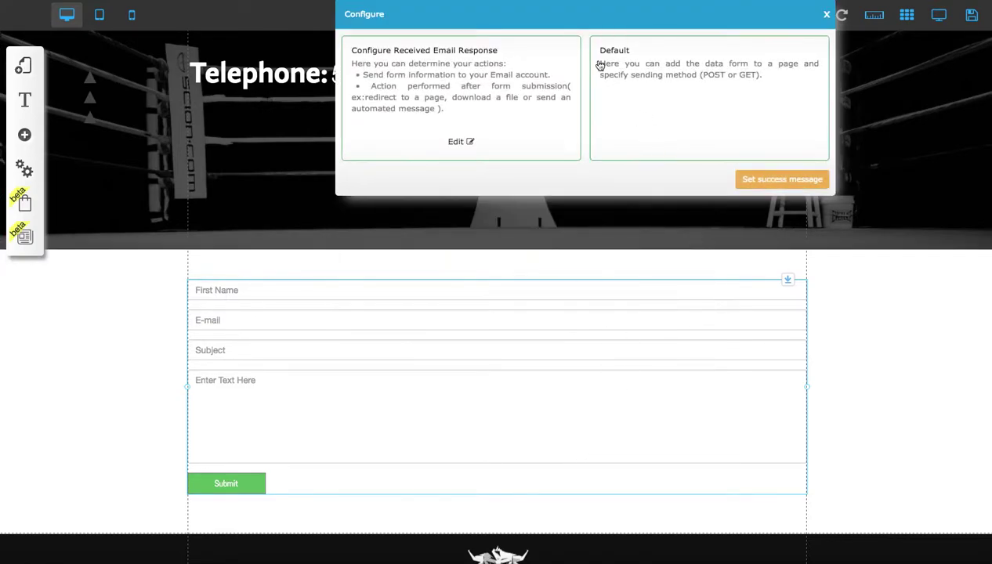
pyautogui.moveTo(571, 19); pyautogui.dragTo(472, 234)
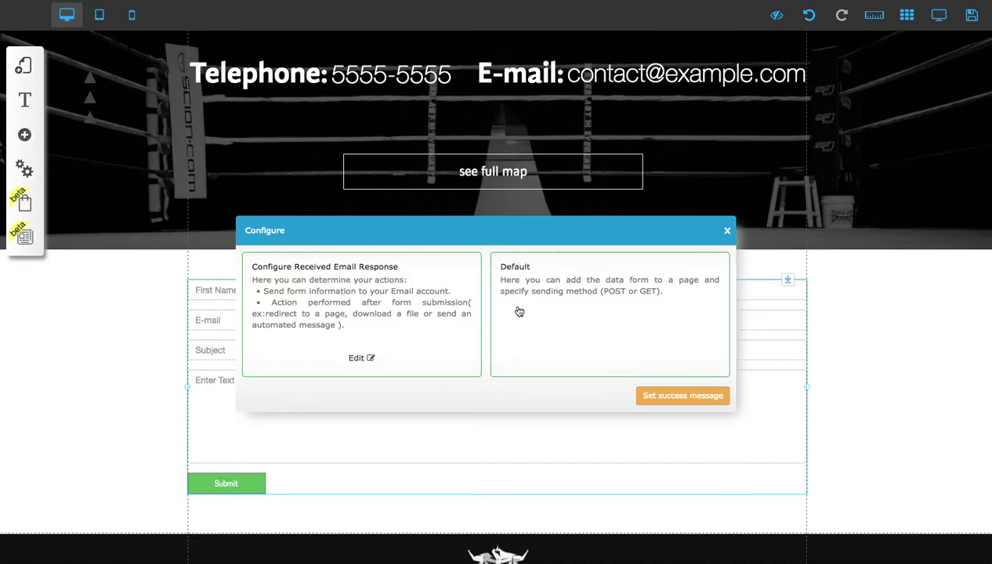
# Step: Paste the 24-to-48-hour thank-you as the success message, save it, and close the configuration
pyautogui.click(683, 397)
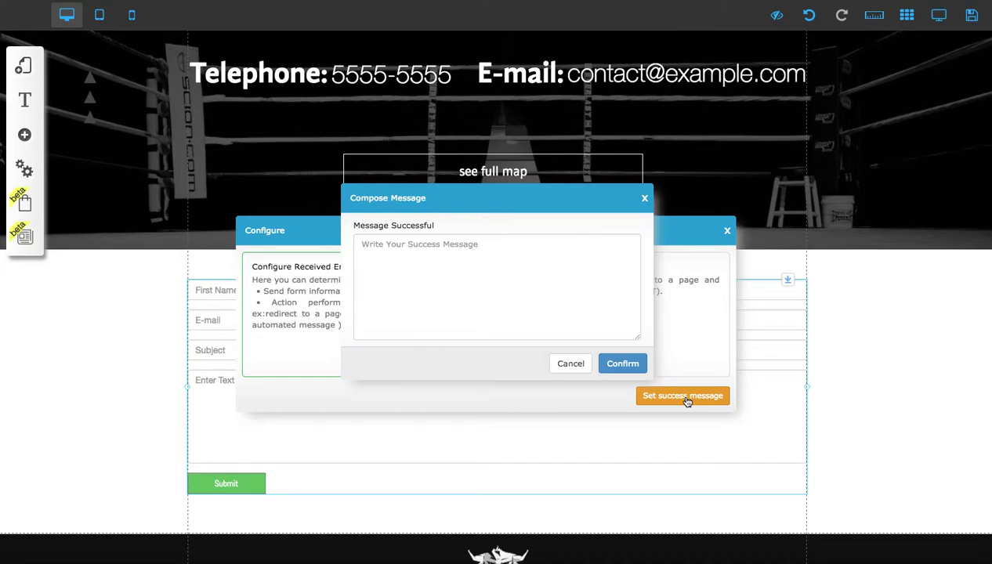
pyautogui.click(405, 255)
pyautogui.hotkey('ctrl', 'v')
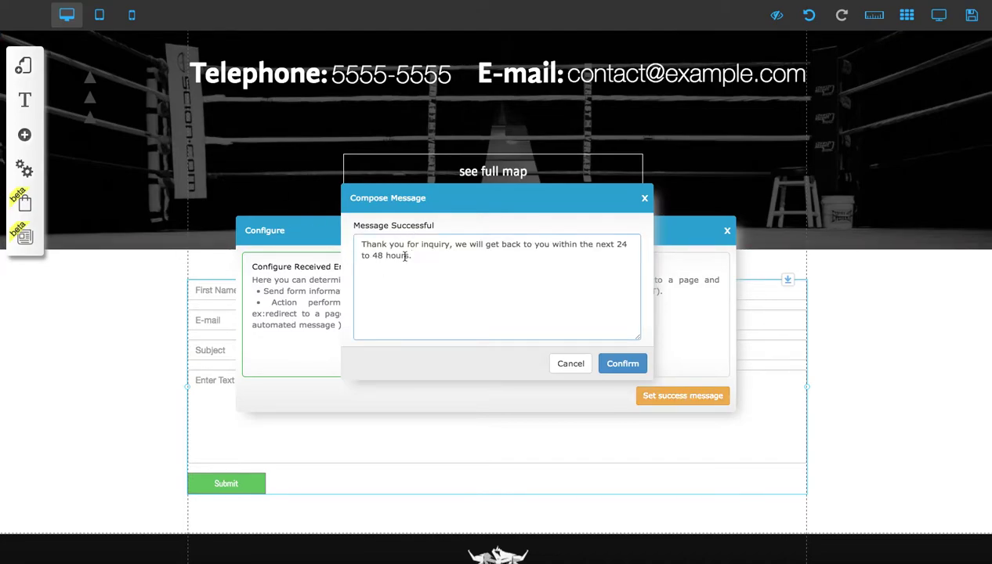
pyautogui.moveTo(432, 203); pyautogui.dragTo(443, 228)
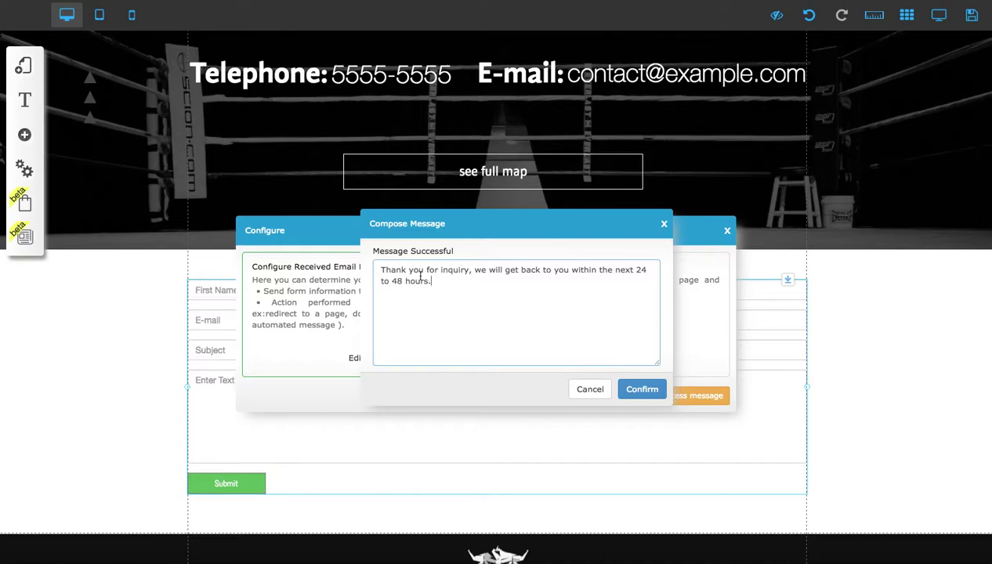
pyautogui.scroll(1, 457, 333)
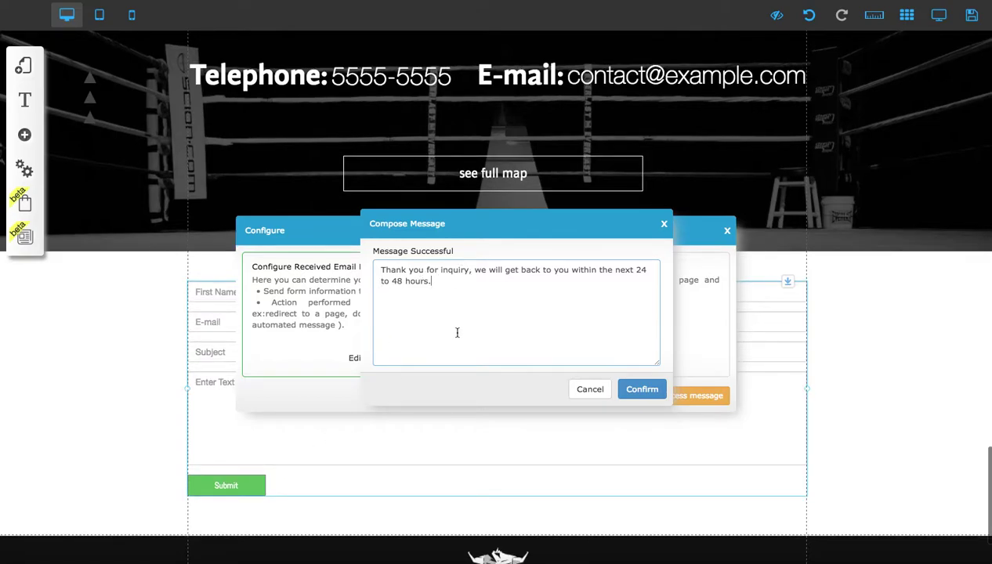
pyautogui.click(631, 390)
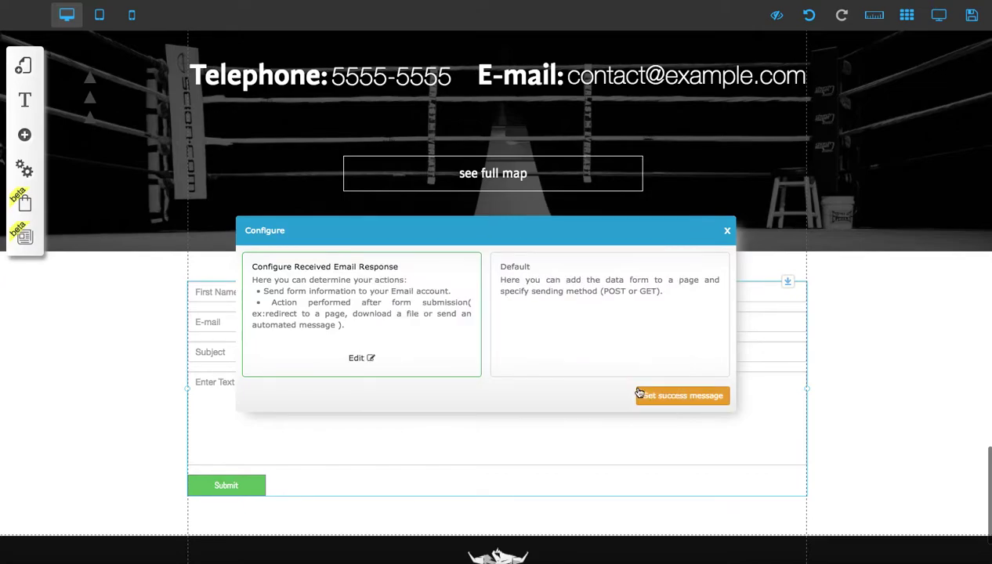
pyautogui.click(726, 231)
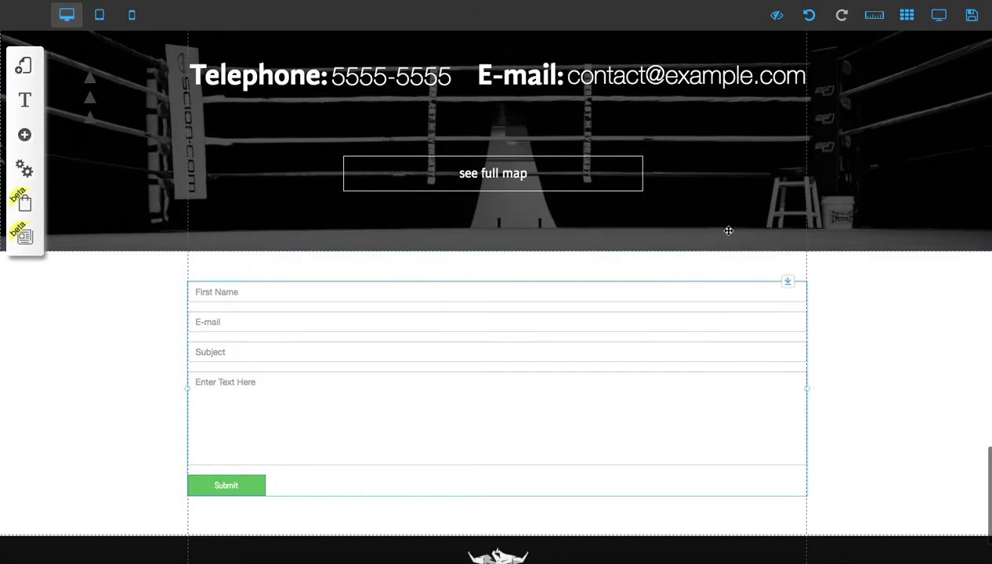
pyautogui.scroll(-2, 564, 415)
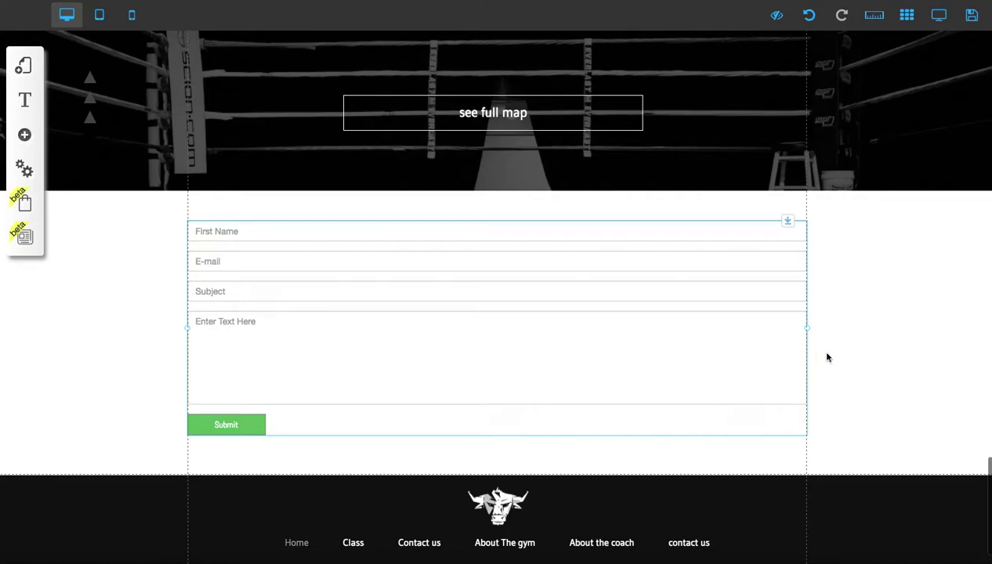